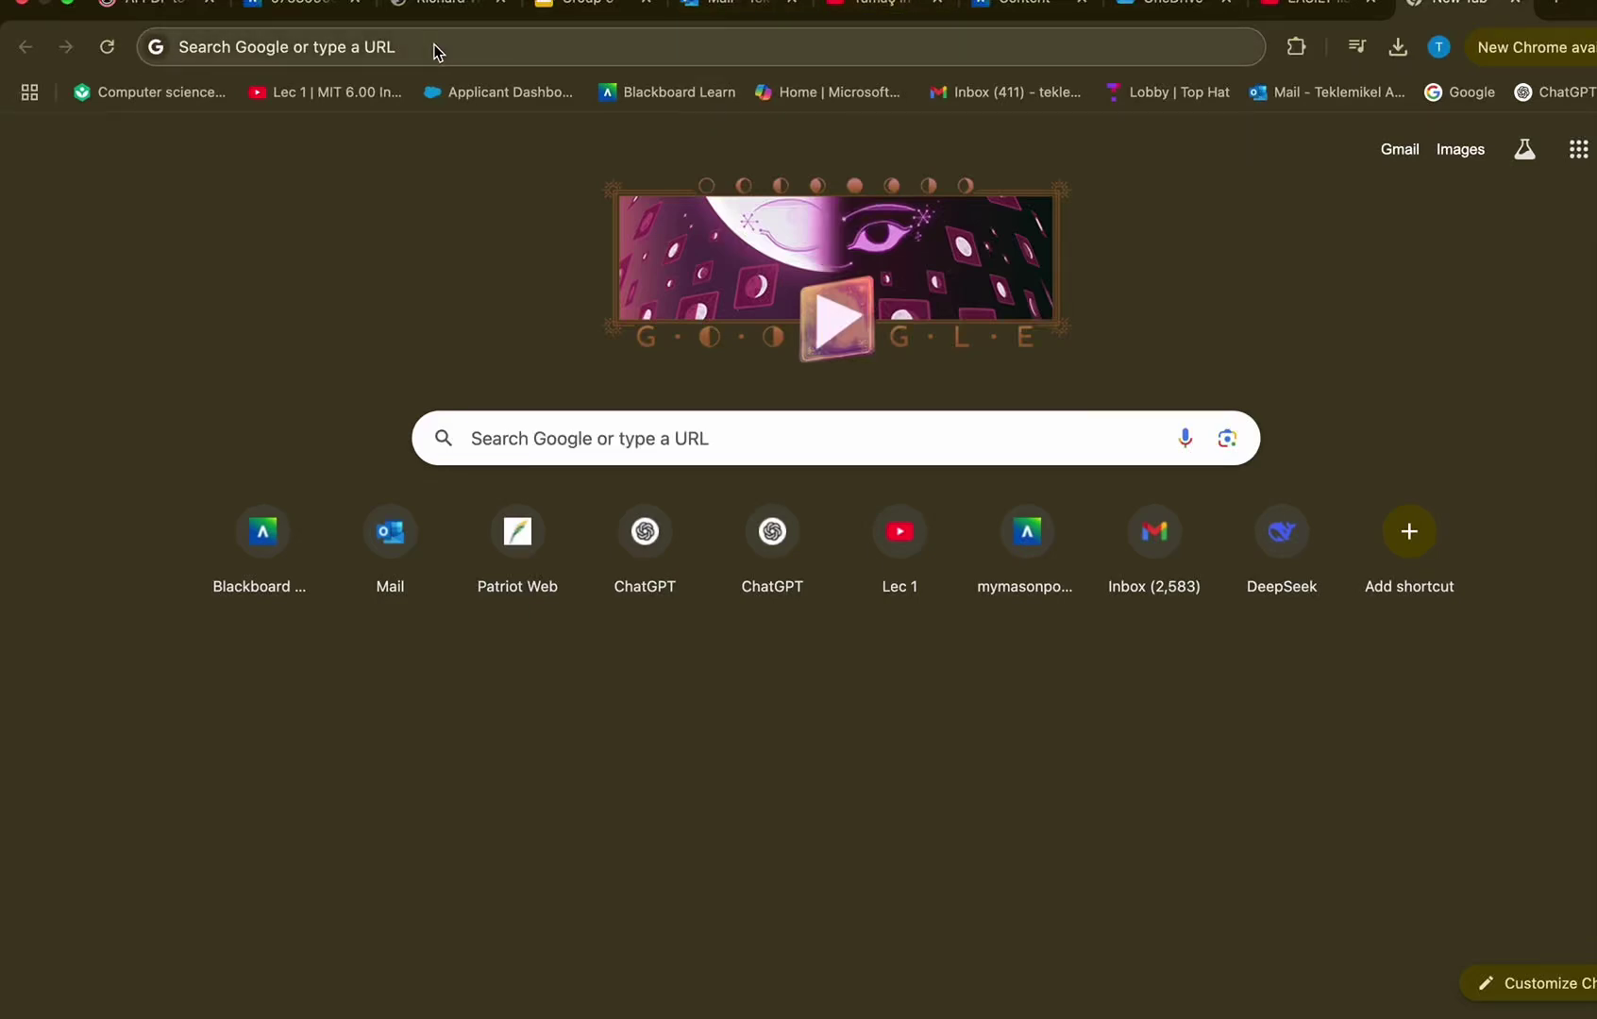
Step: Search Google for 'ebay sellerhub' from the Chrome address bar
click(434, 50)
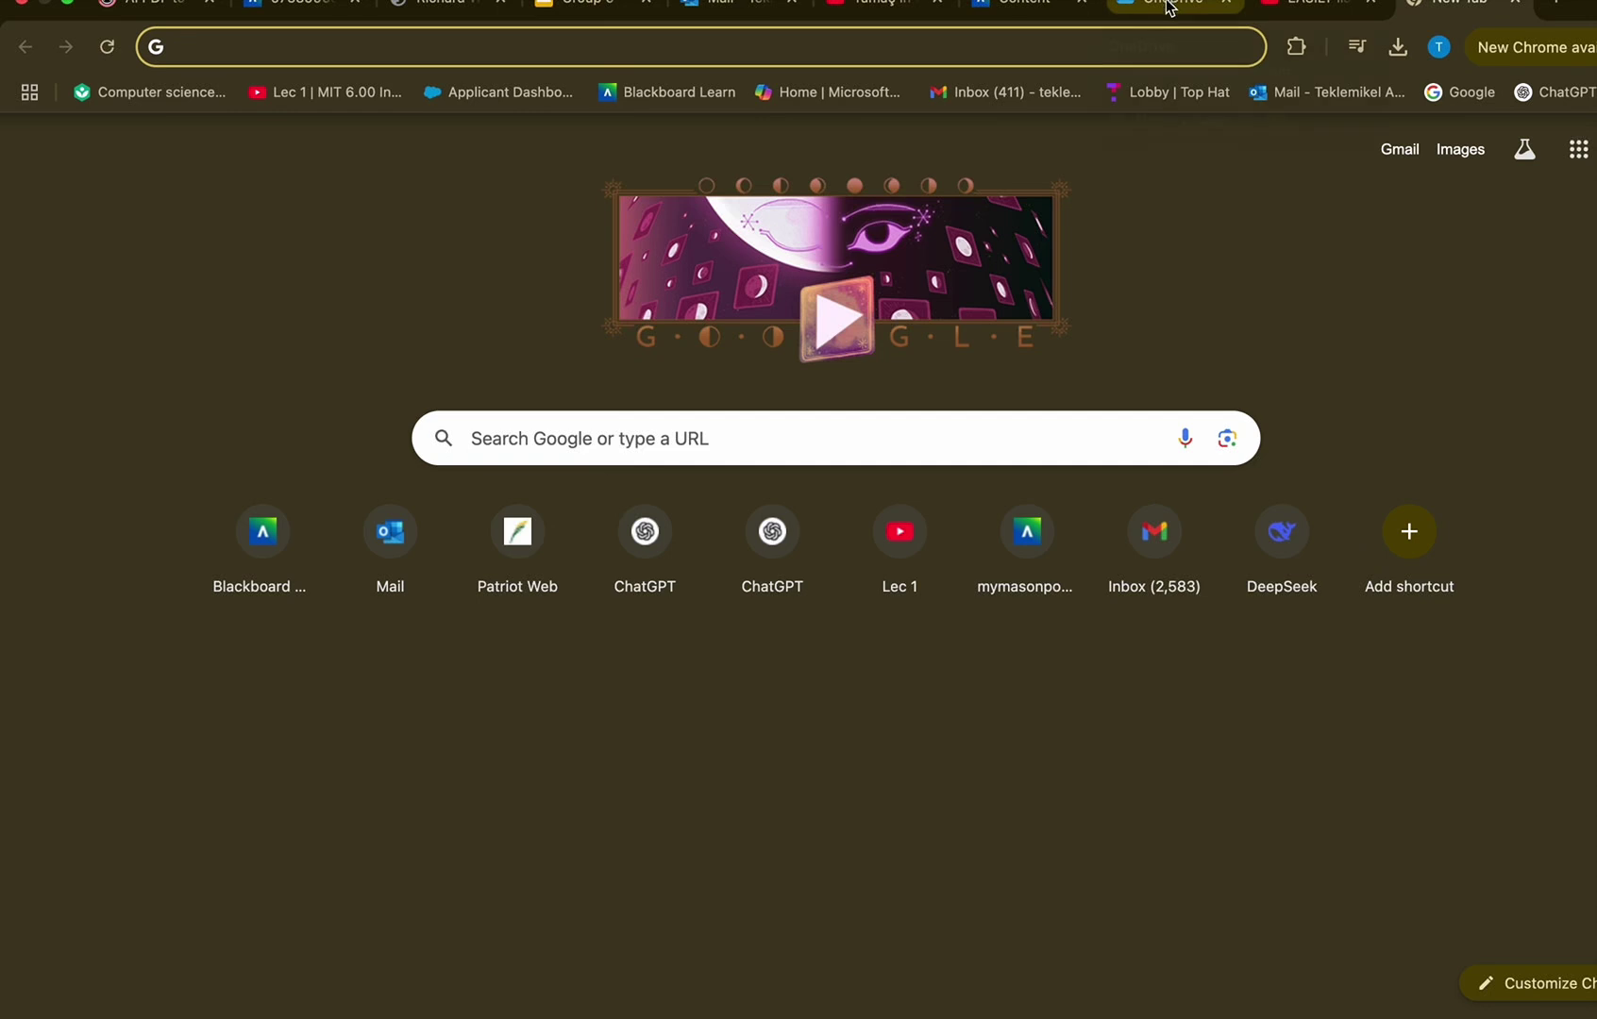
text(ebay seller hub)
key(Return)
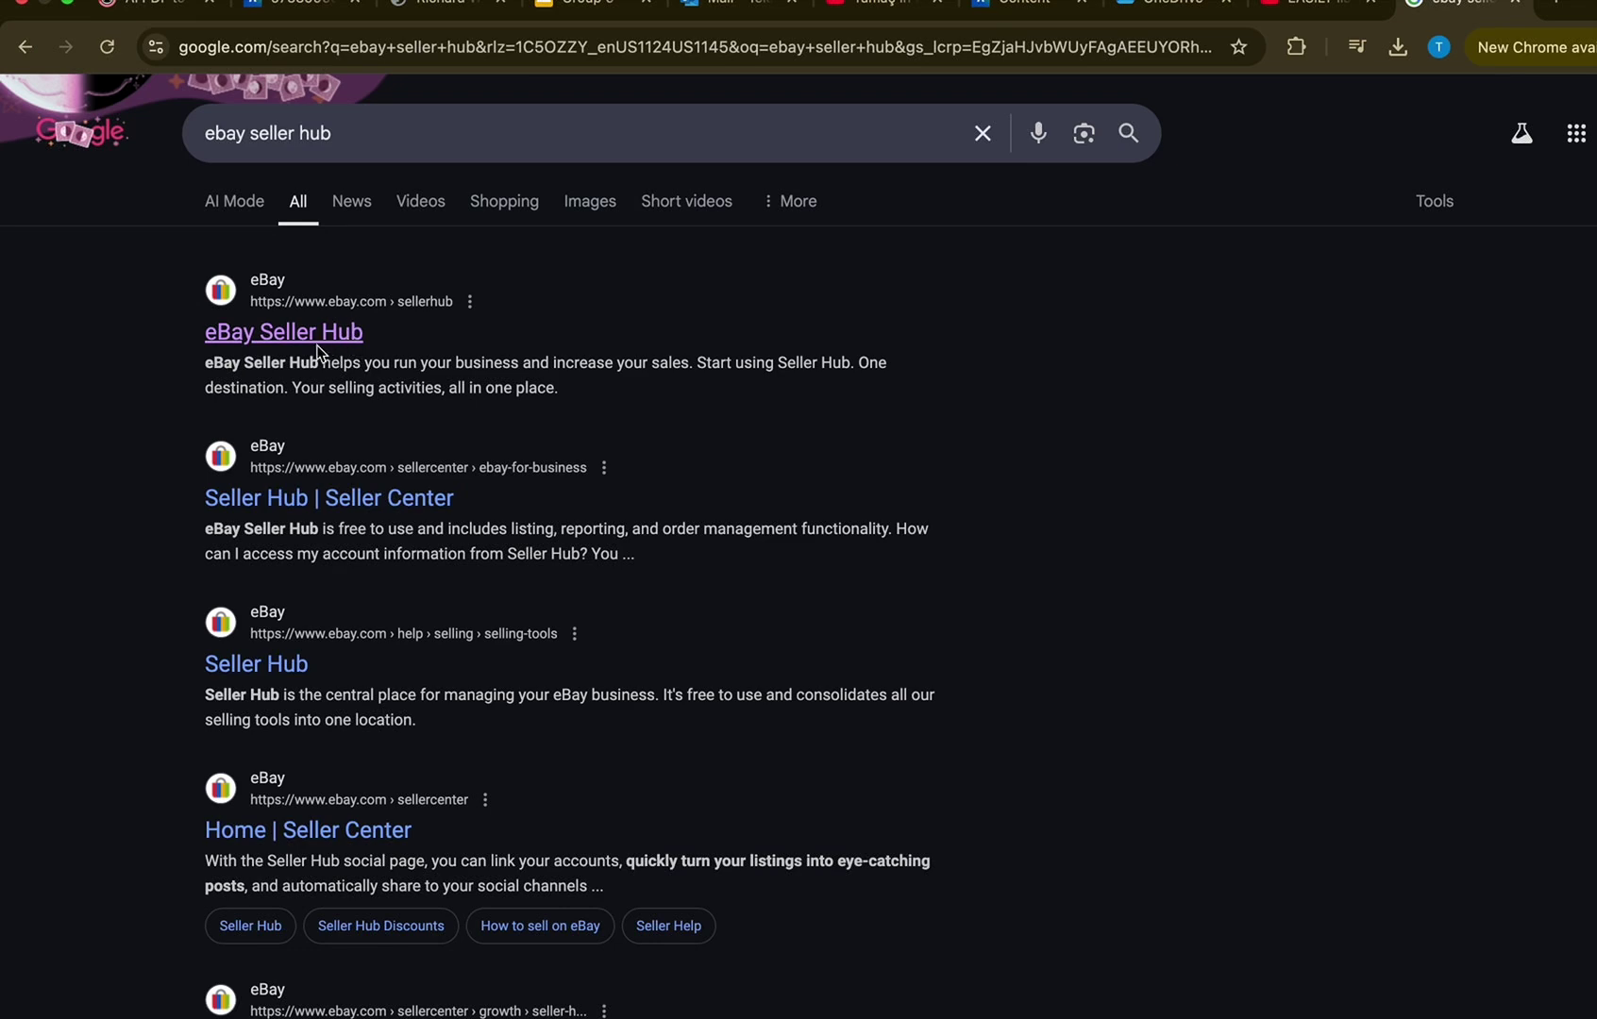
Step: Open eBay Seller Hub from the results and go to Listings to manage active listings
click(327, 350)
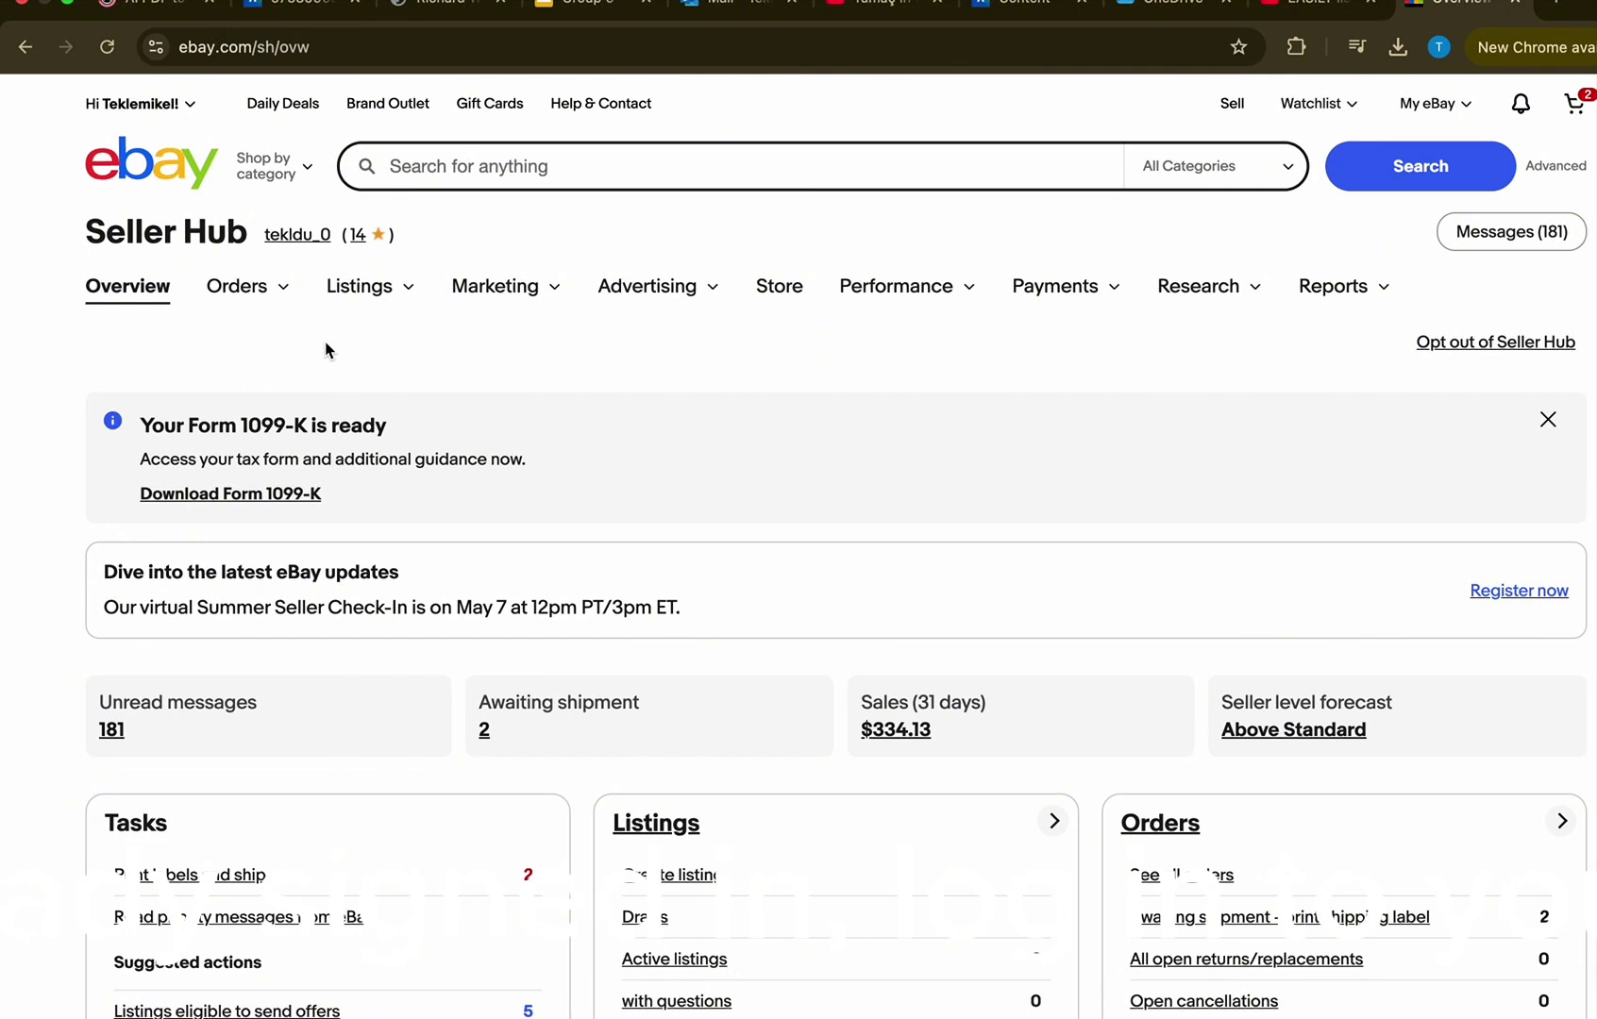
click(344, 291)
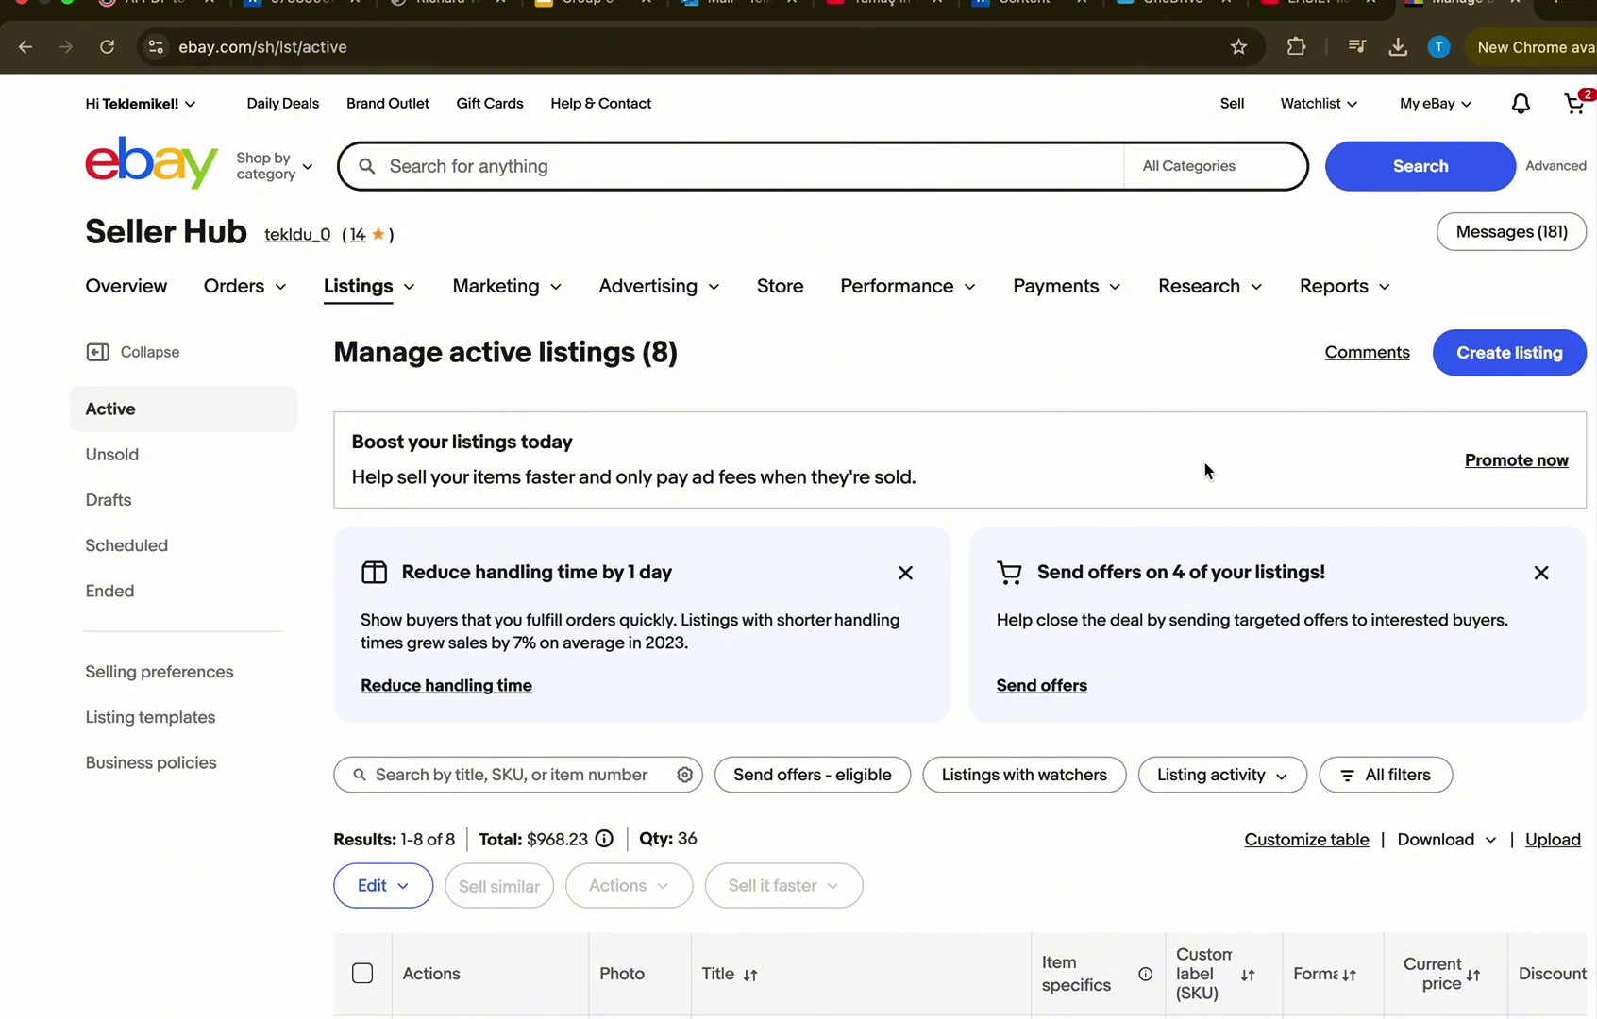
click(1476, 362)
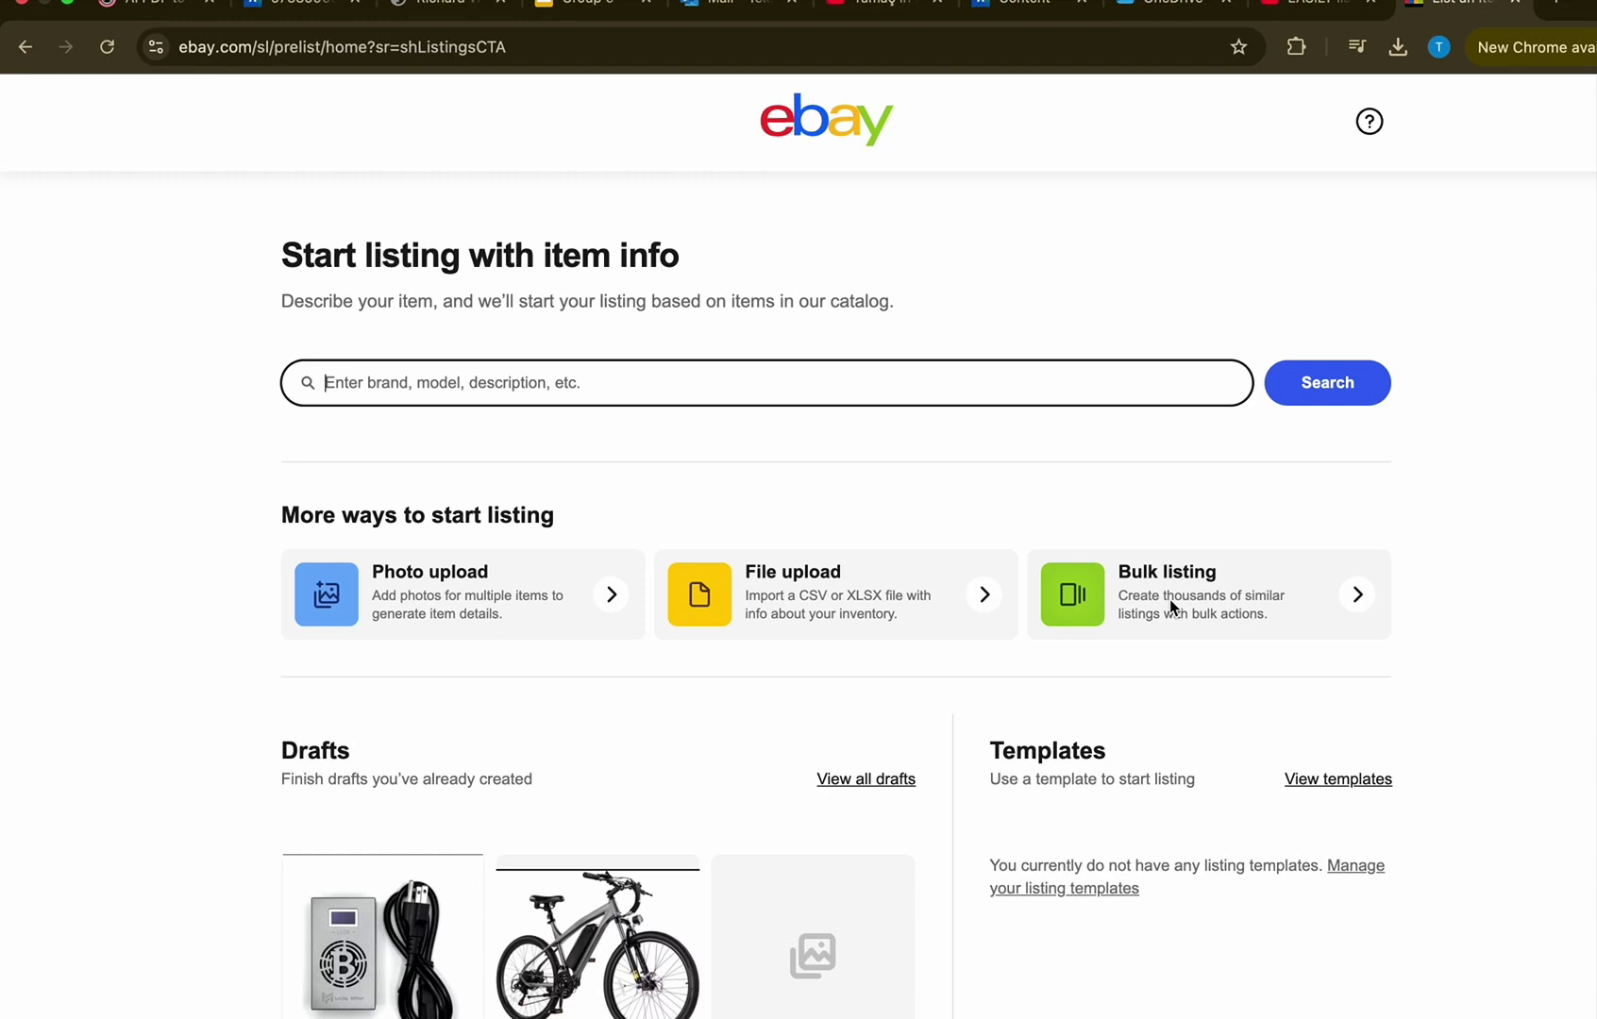
Step: Choose Bulk listing and continue with new listings rather than the previous bulk edits
click(1124, 581)
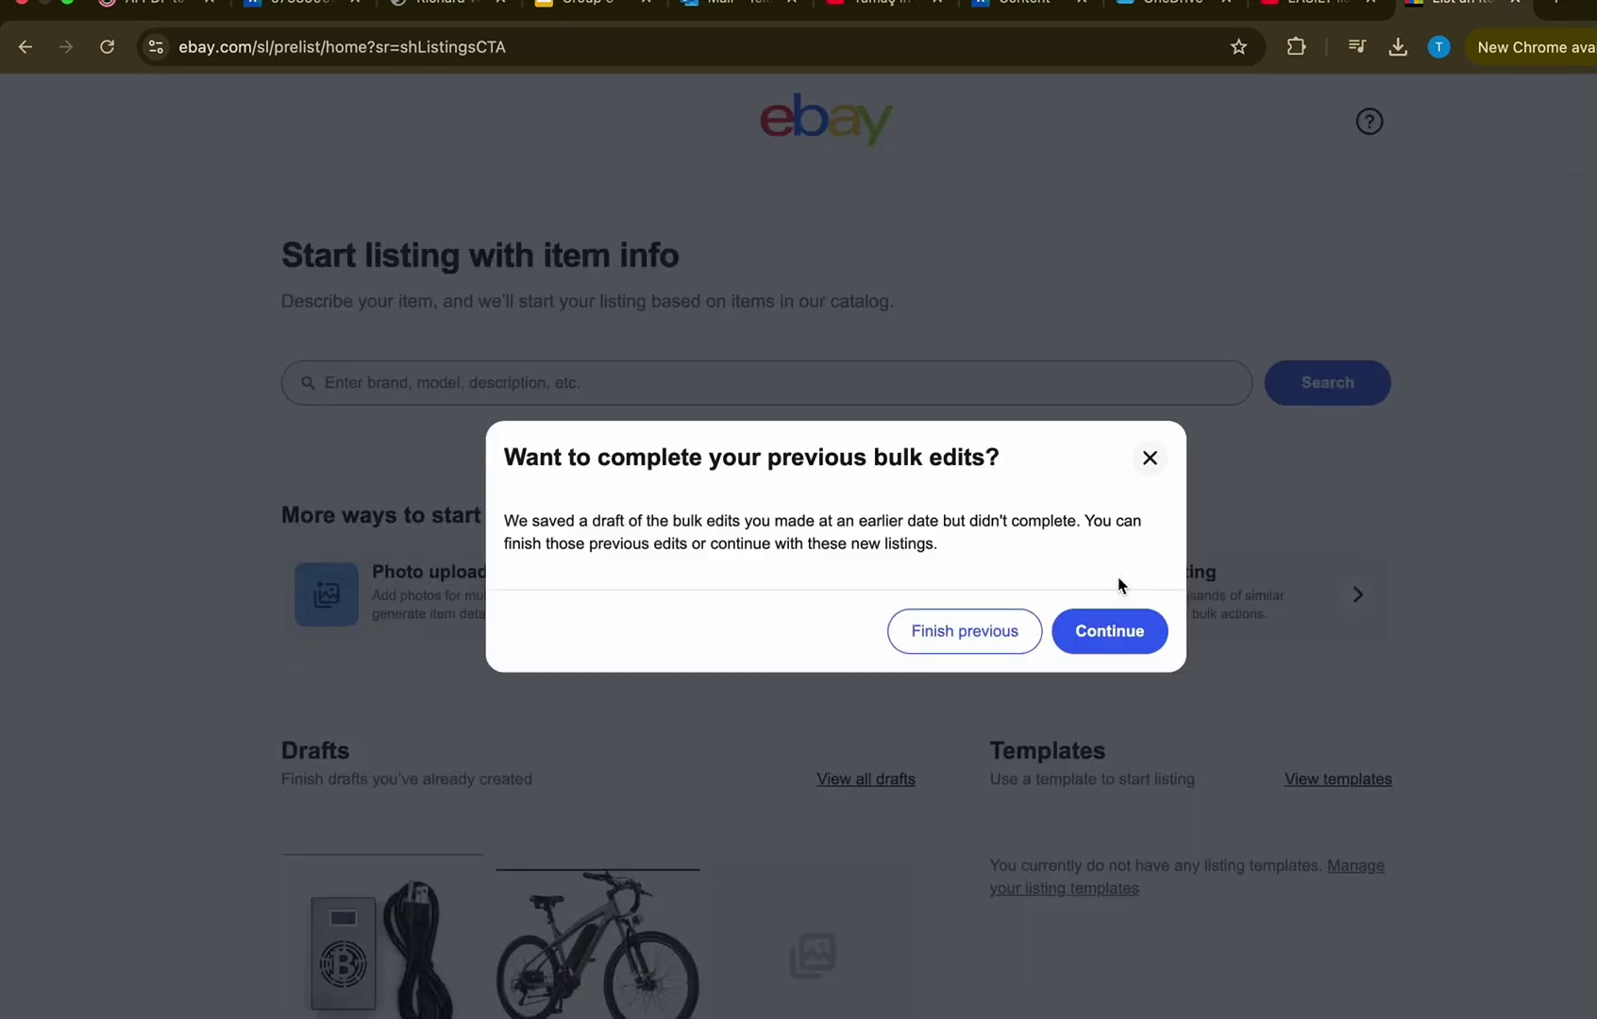
click(1108, 628)
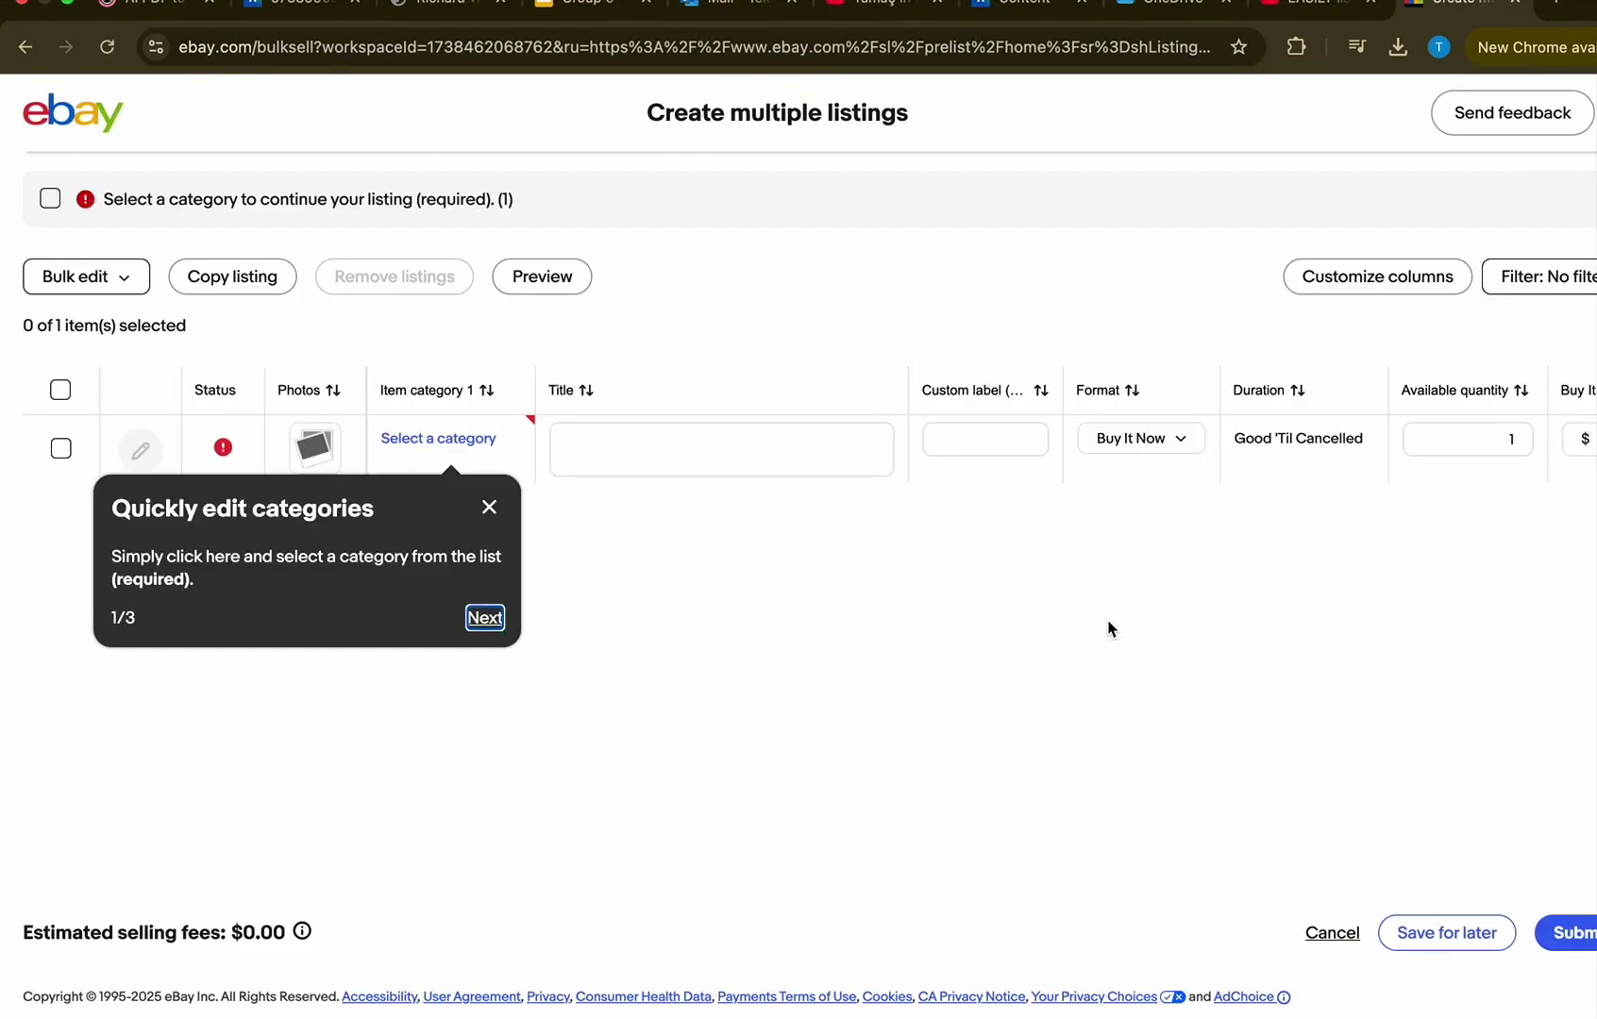
Step: Select the draft listing and copy it with 1 as the number of copies
click(489, 507)
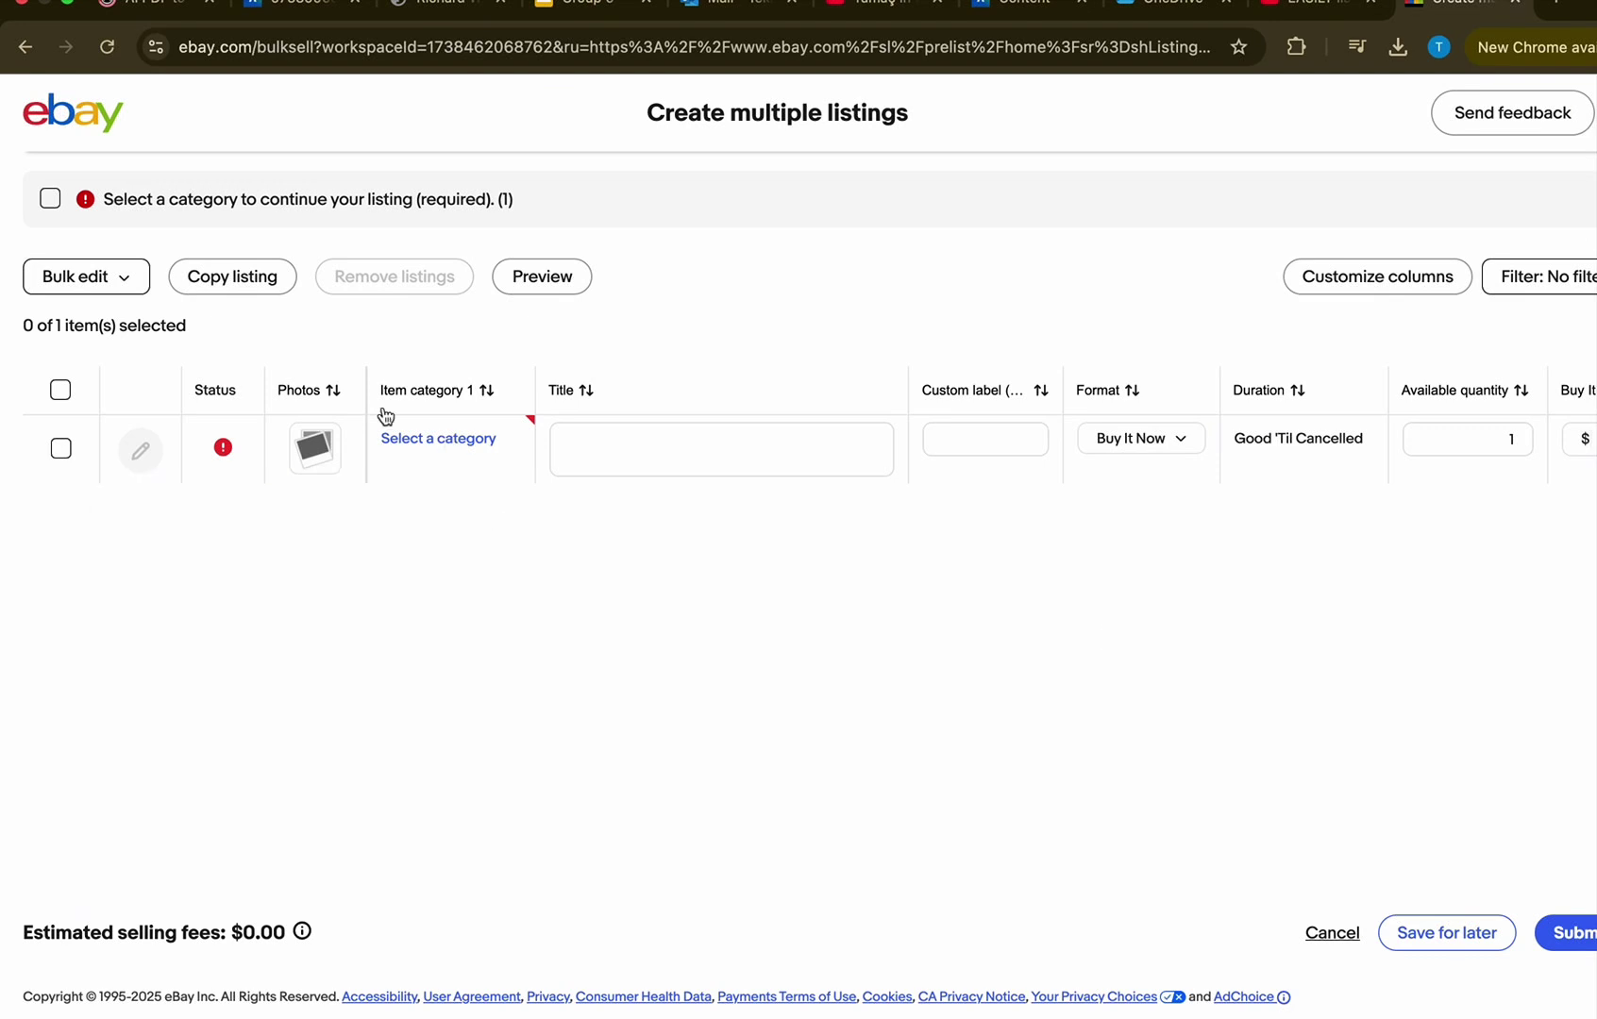
click(218, 269)
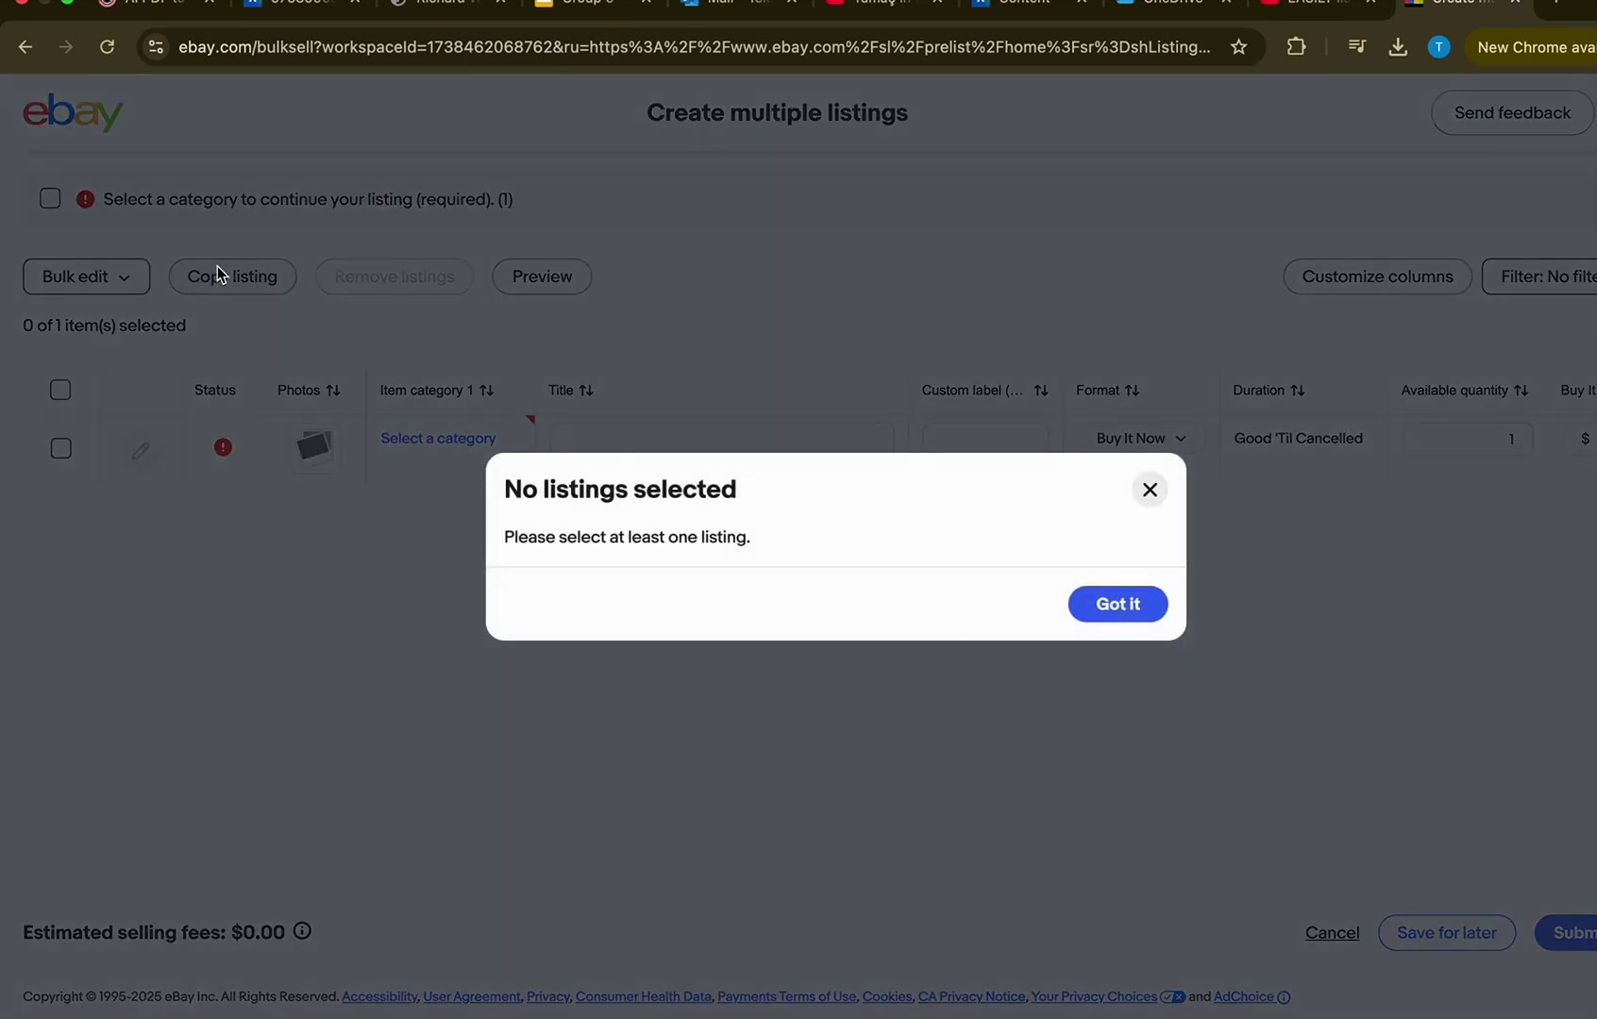
click(1116, 604)
click(59, 447)
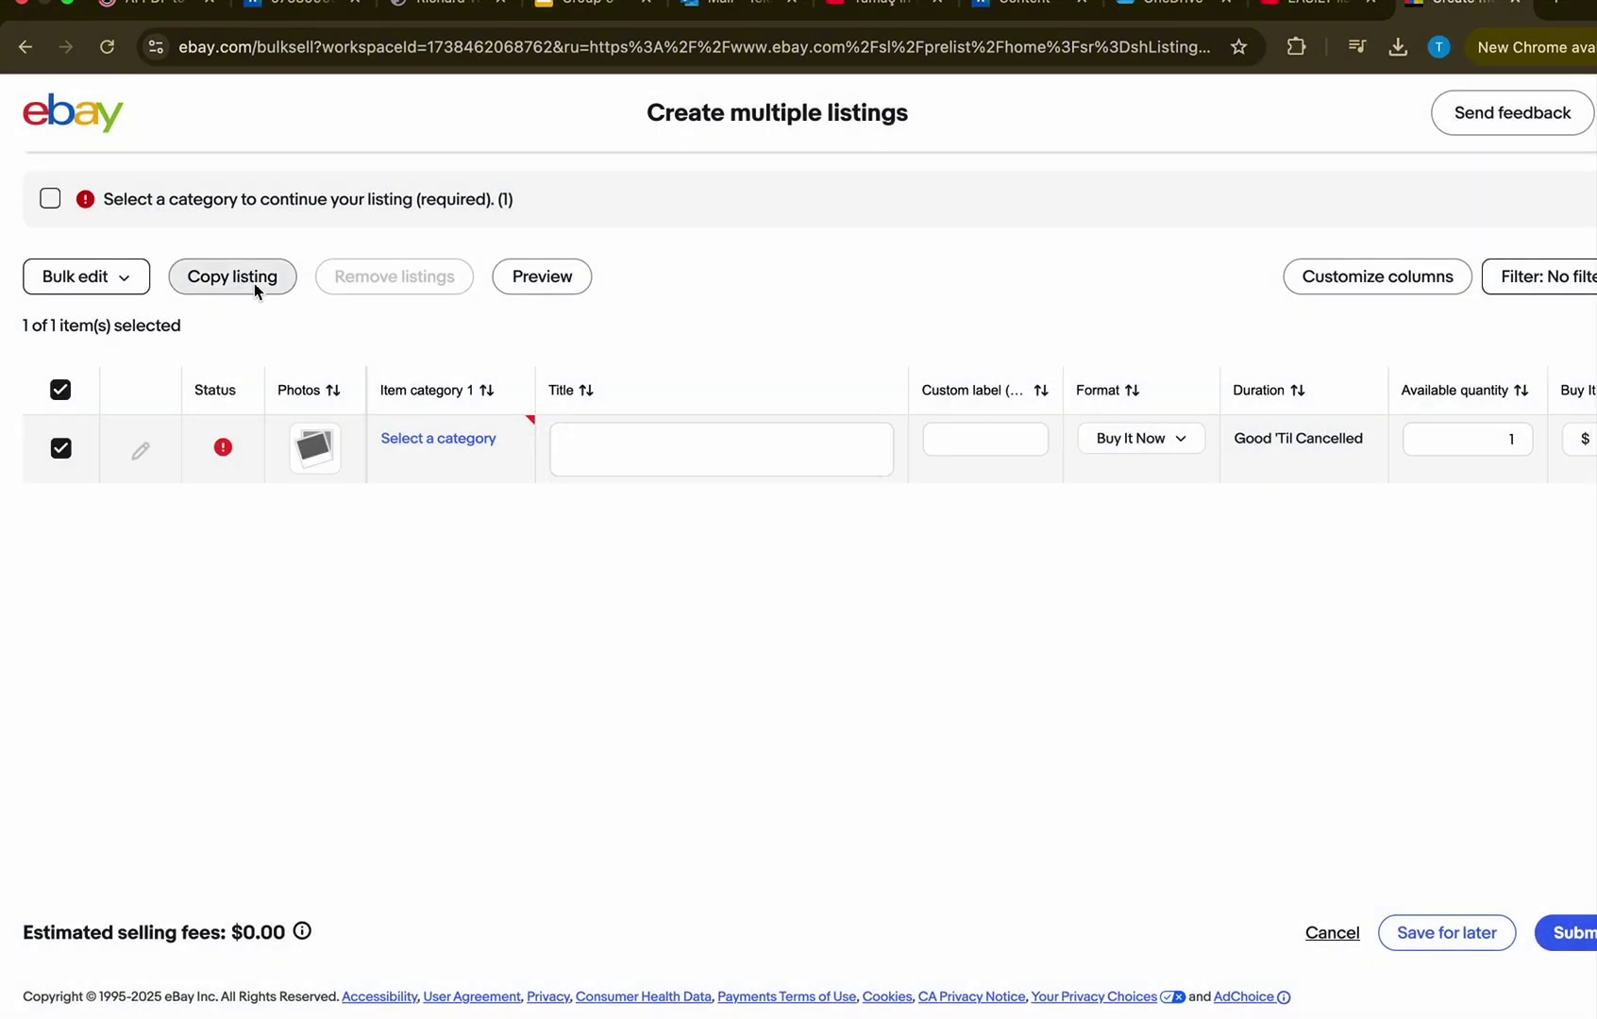
click(253, 283)
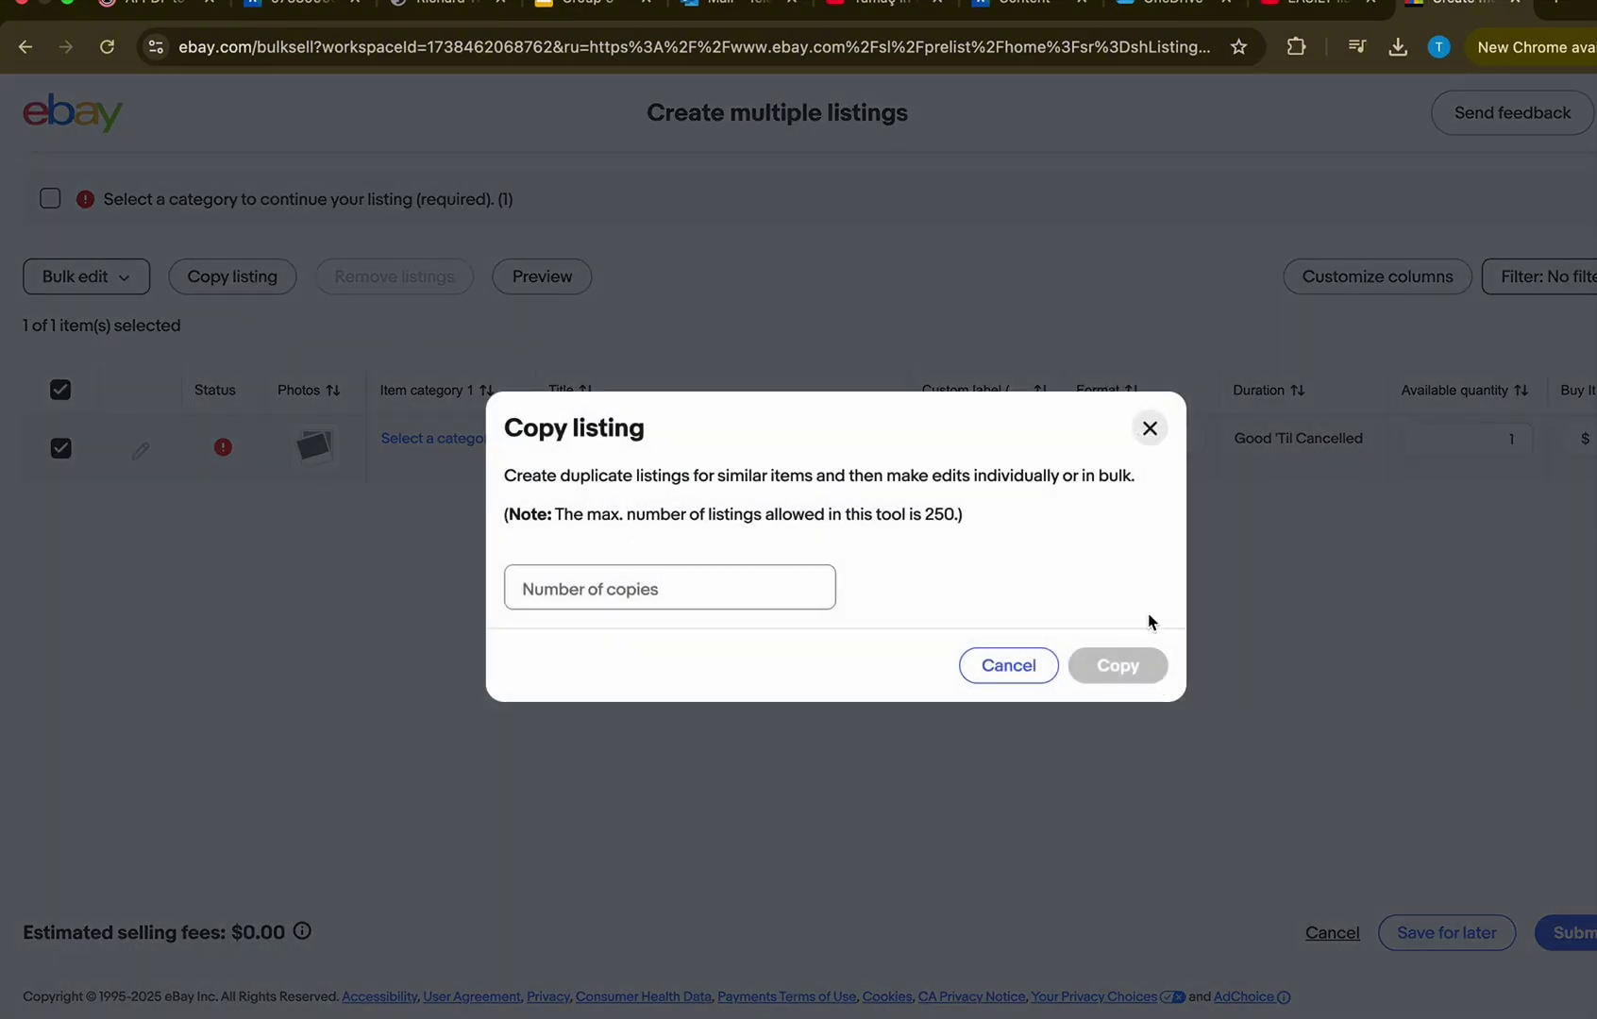
click(728, 595)
text(1)
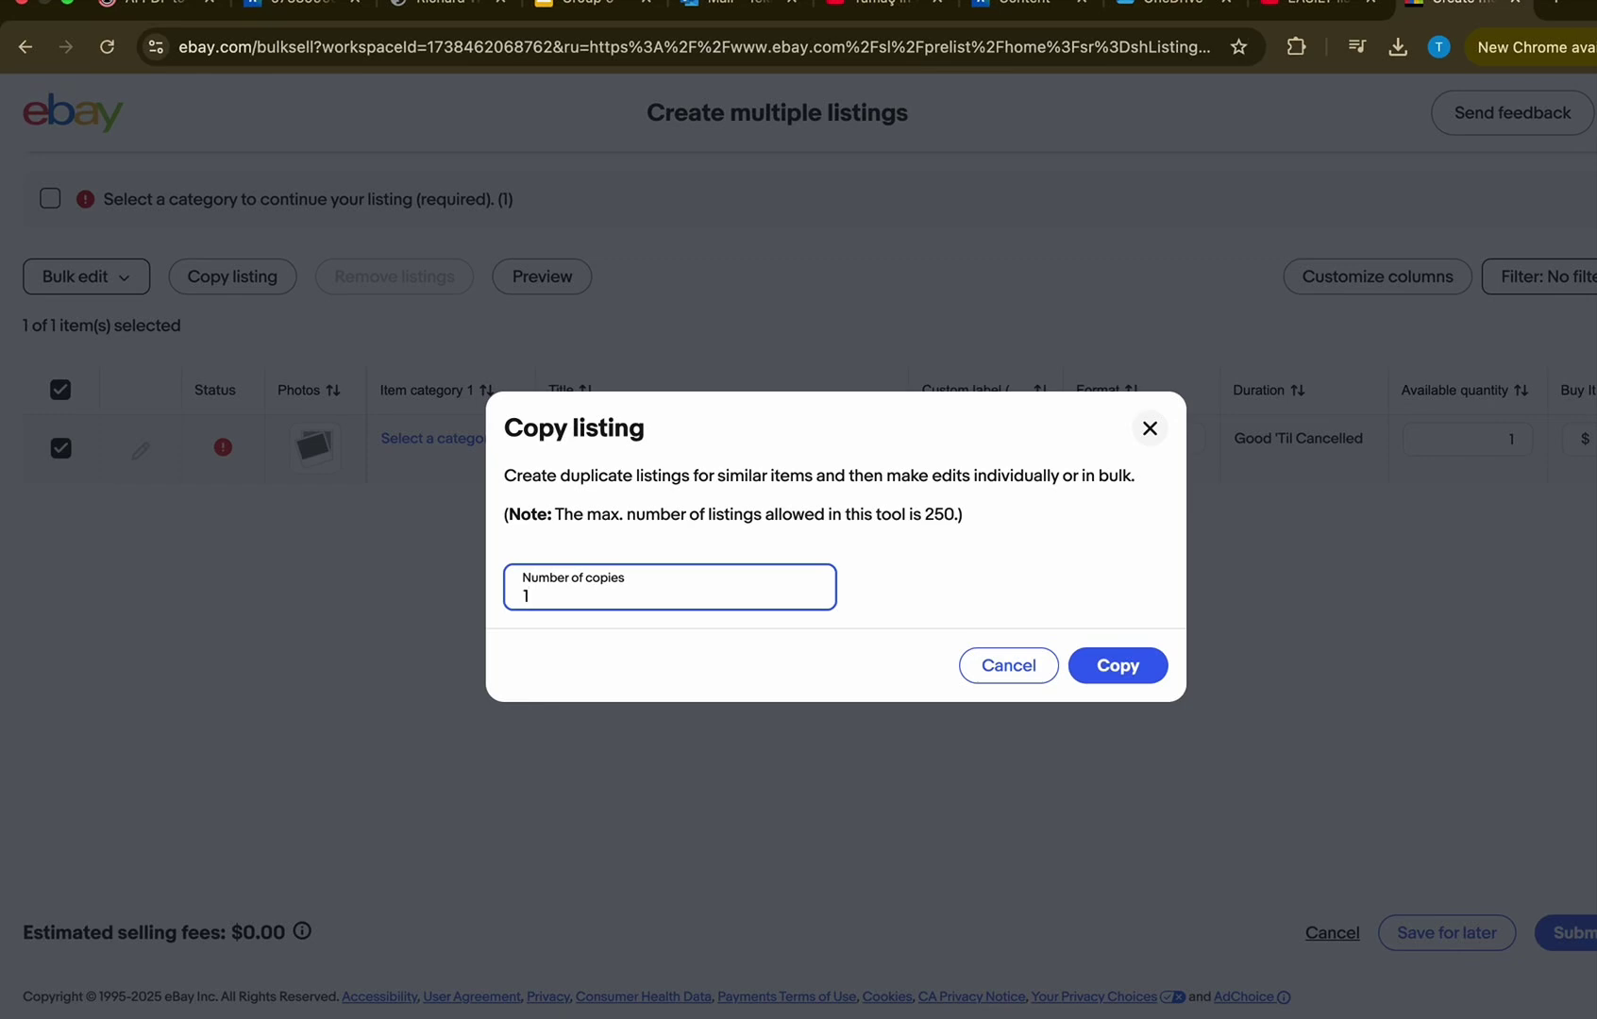
click(1114, 664)
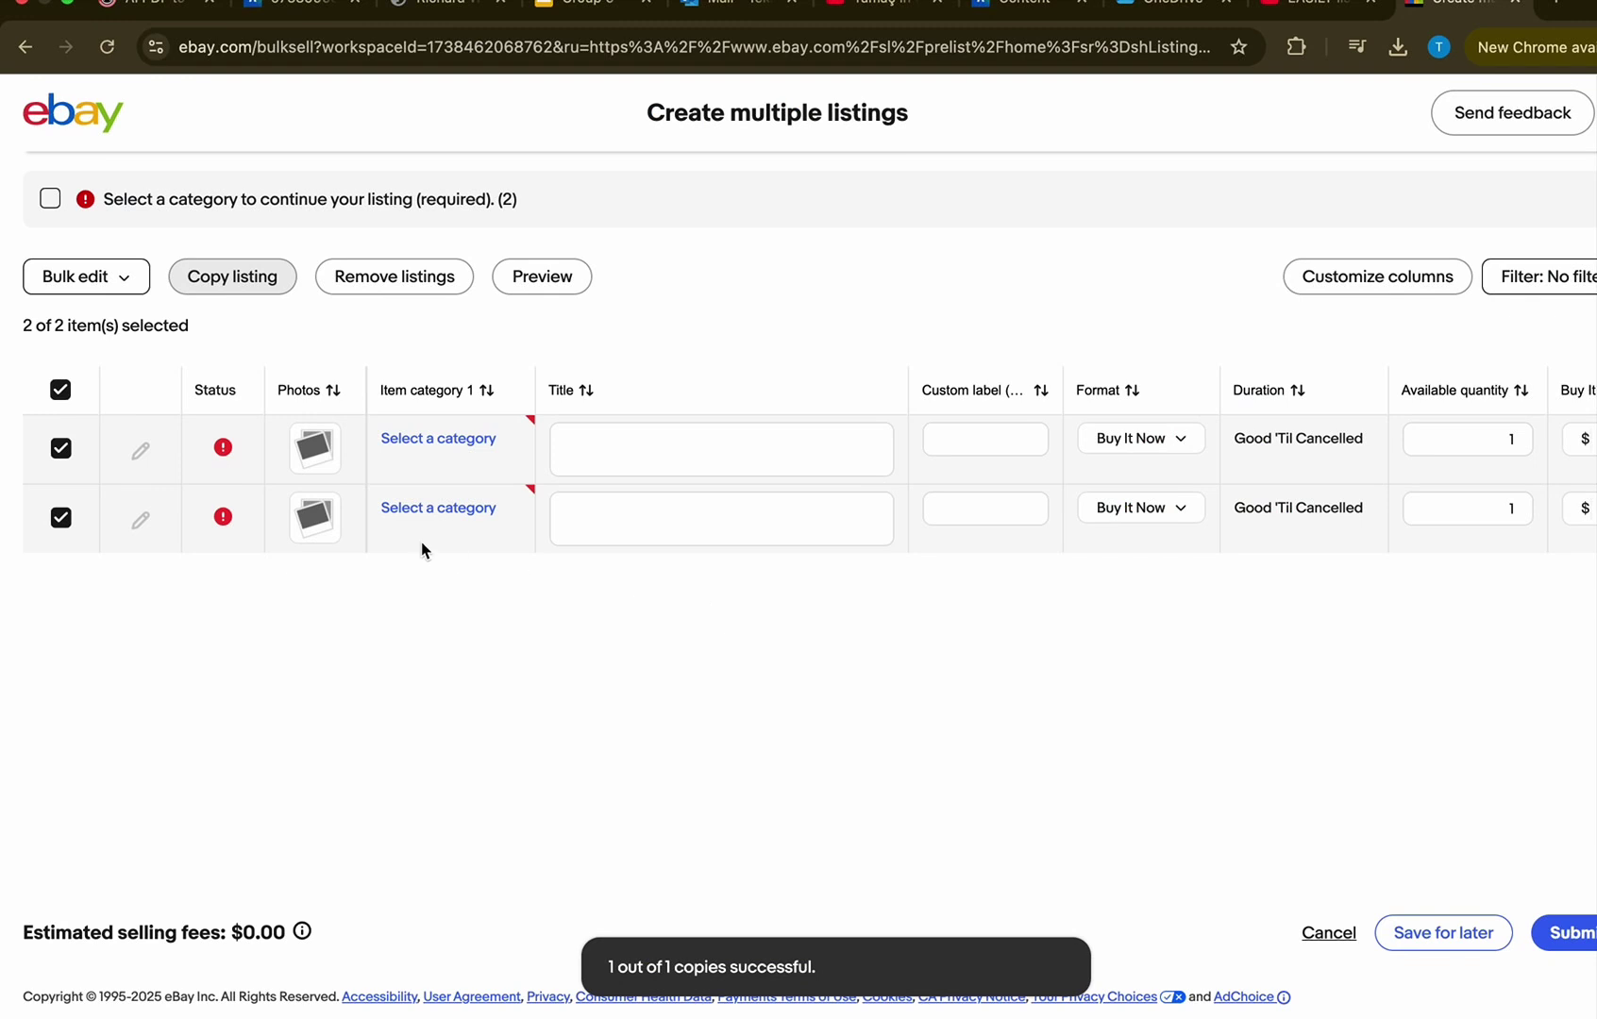
Step: Go back and open File upload to reach Reports > Uploads, past the welcome dialog
click(19, 46)
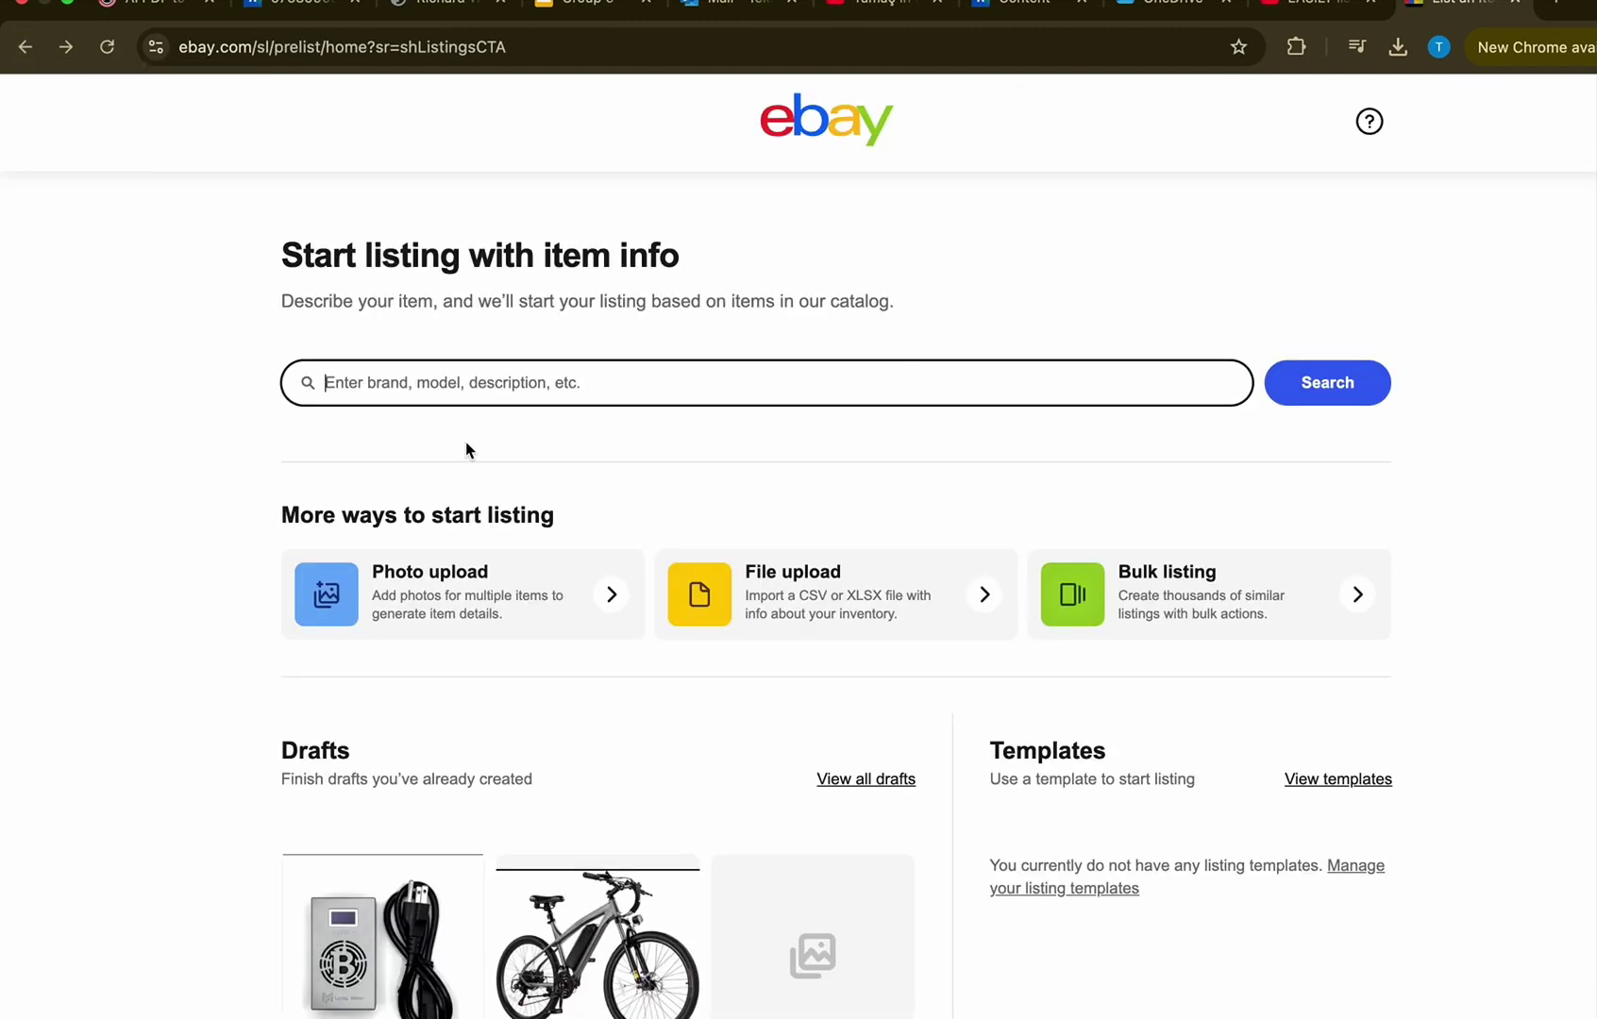
click(749, 600)
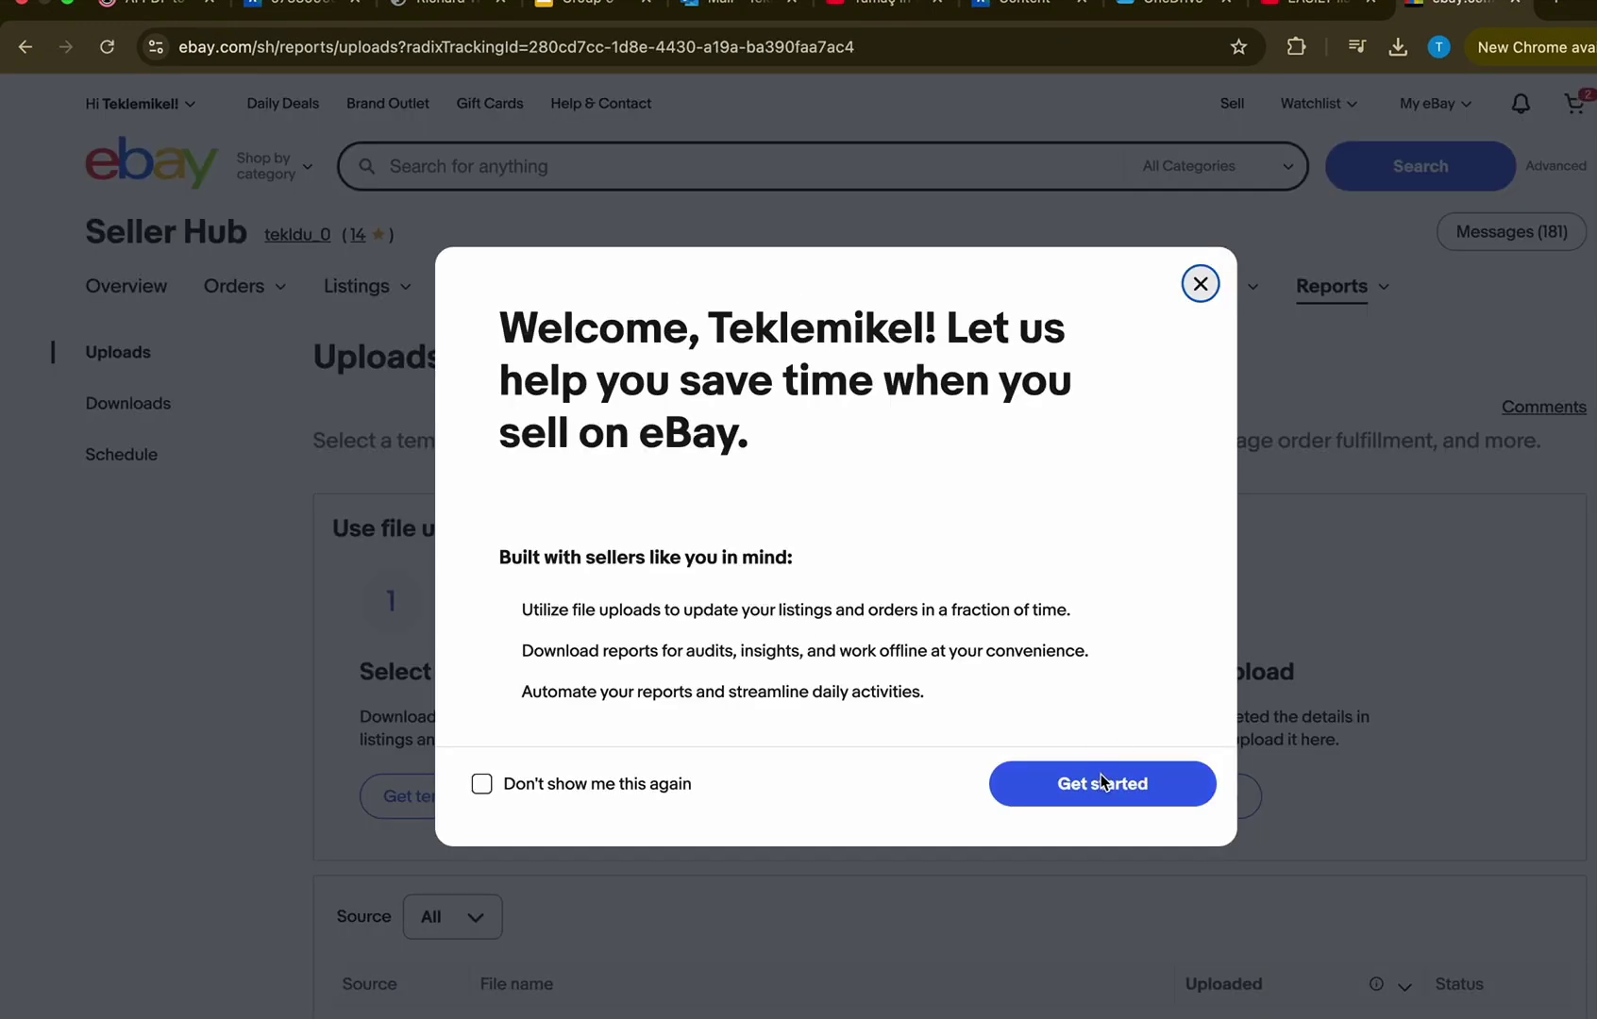
click(1101, 782)
scroll(958, 739, down, 1)
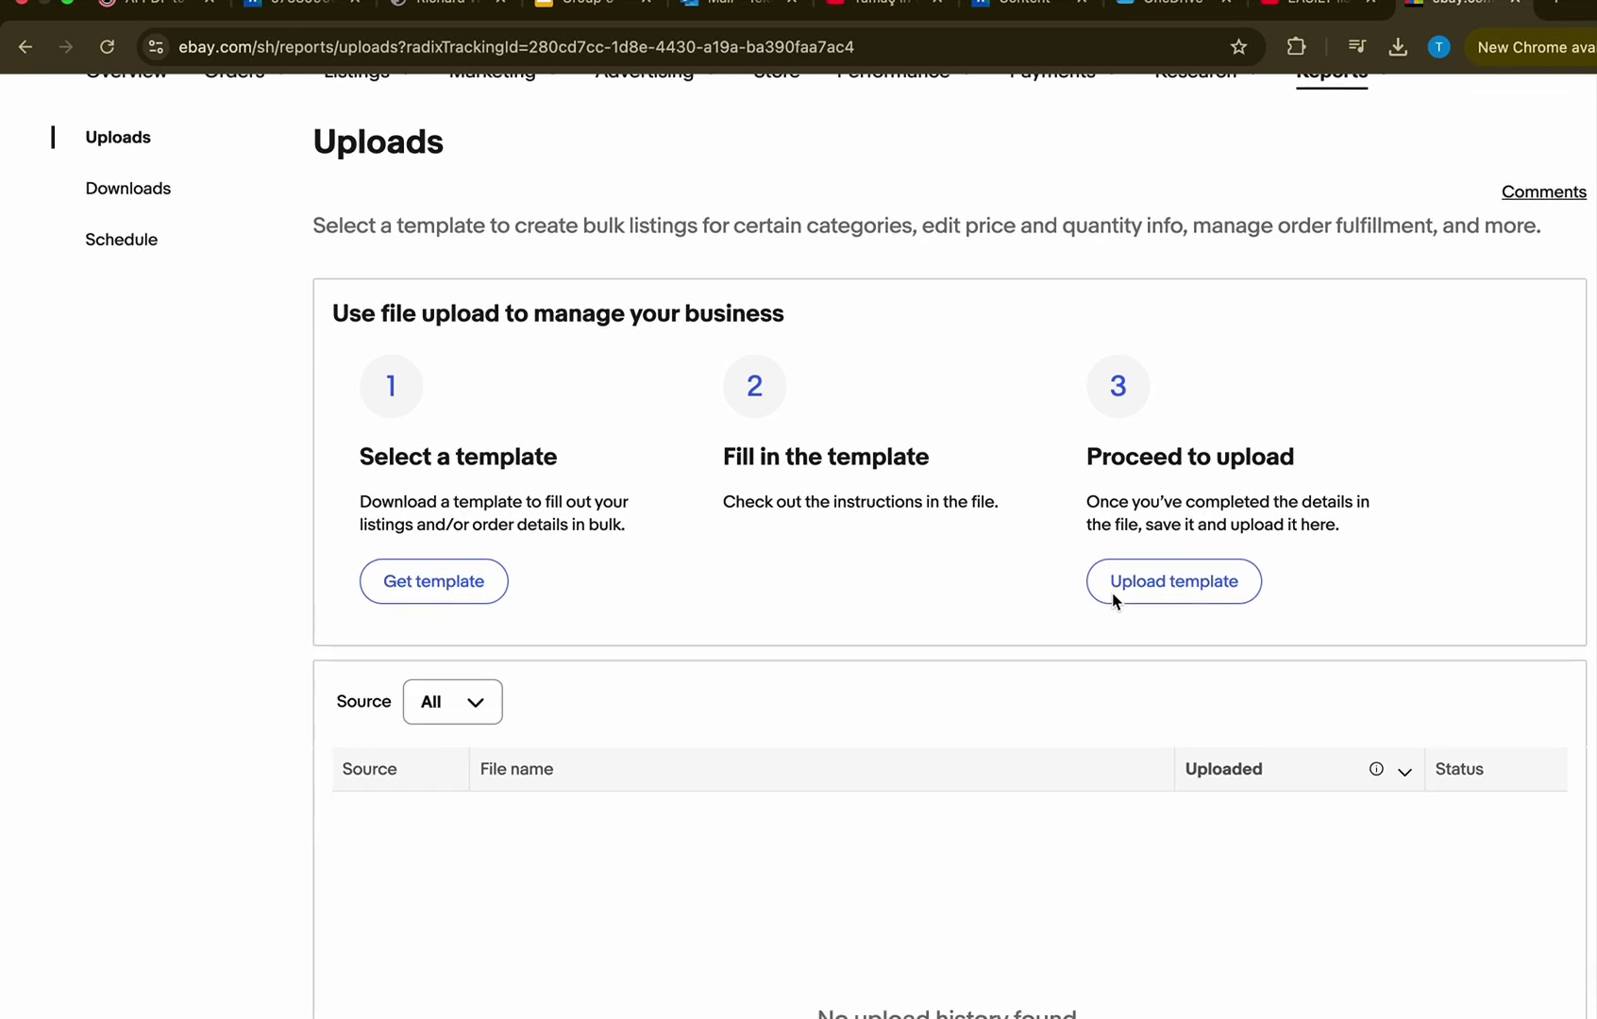
scroll(1114, 602, up, 1)
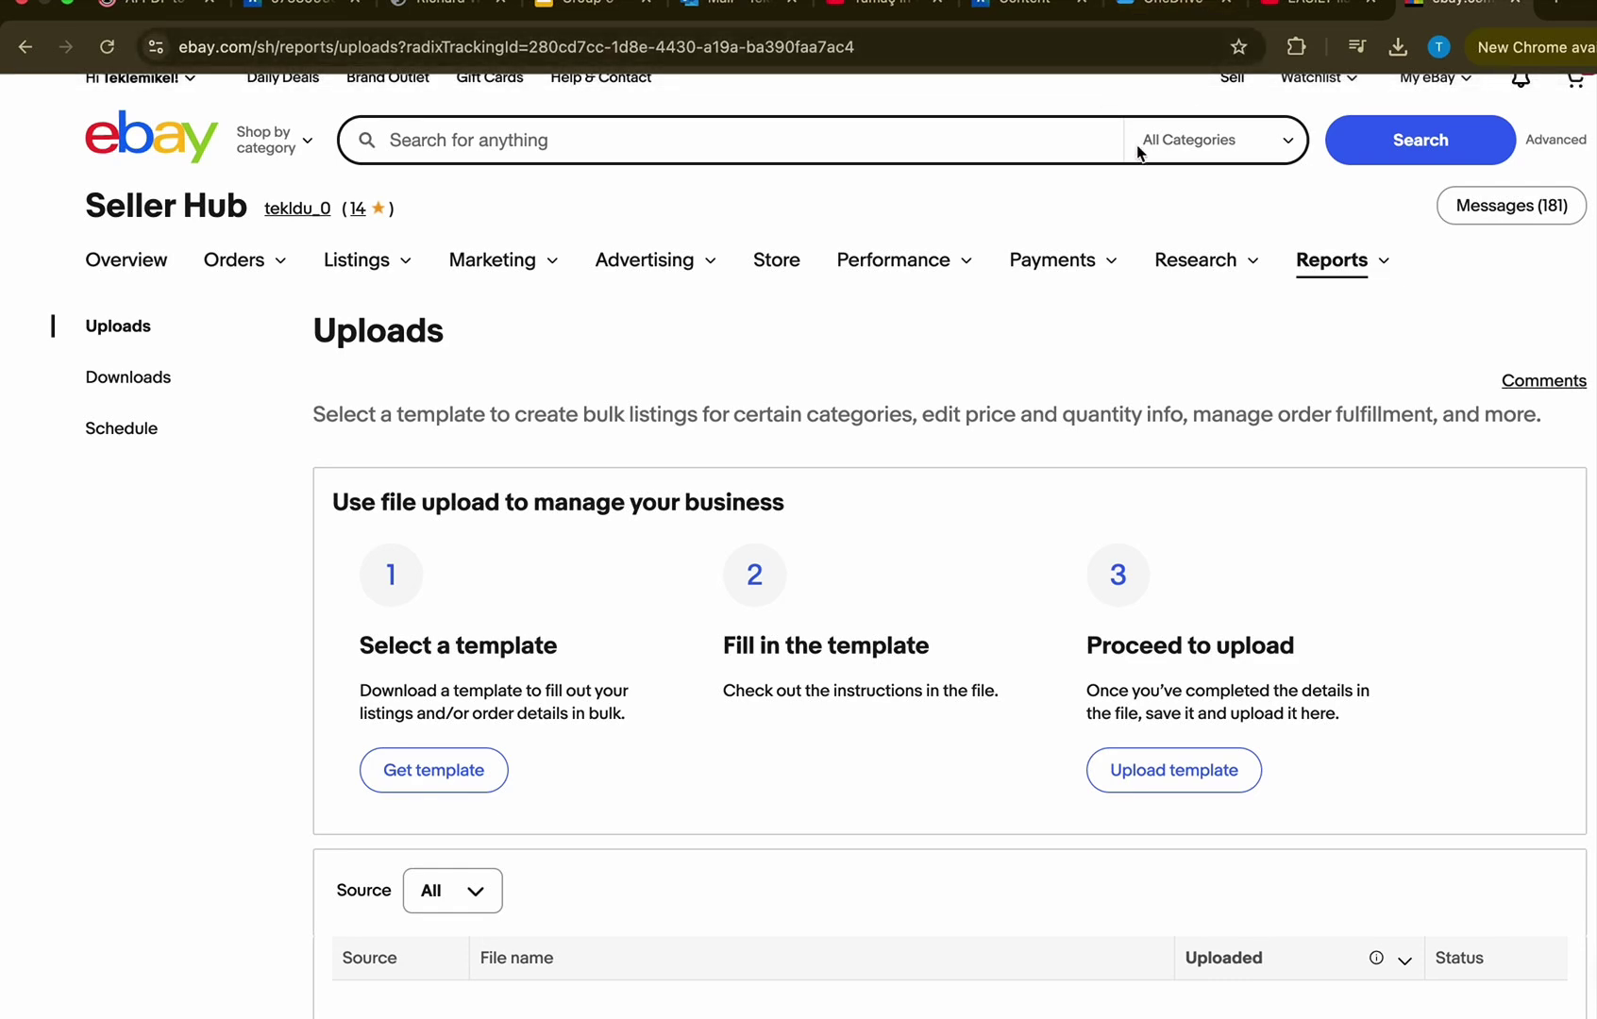
Step: Open a new Chrome tab with Cmd+T and focus its empty address bar
key(ctrl+t)
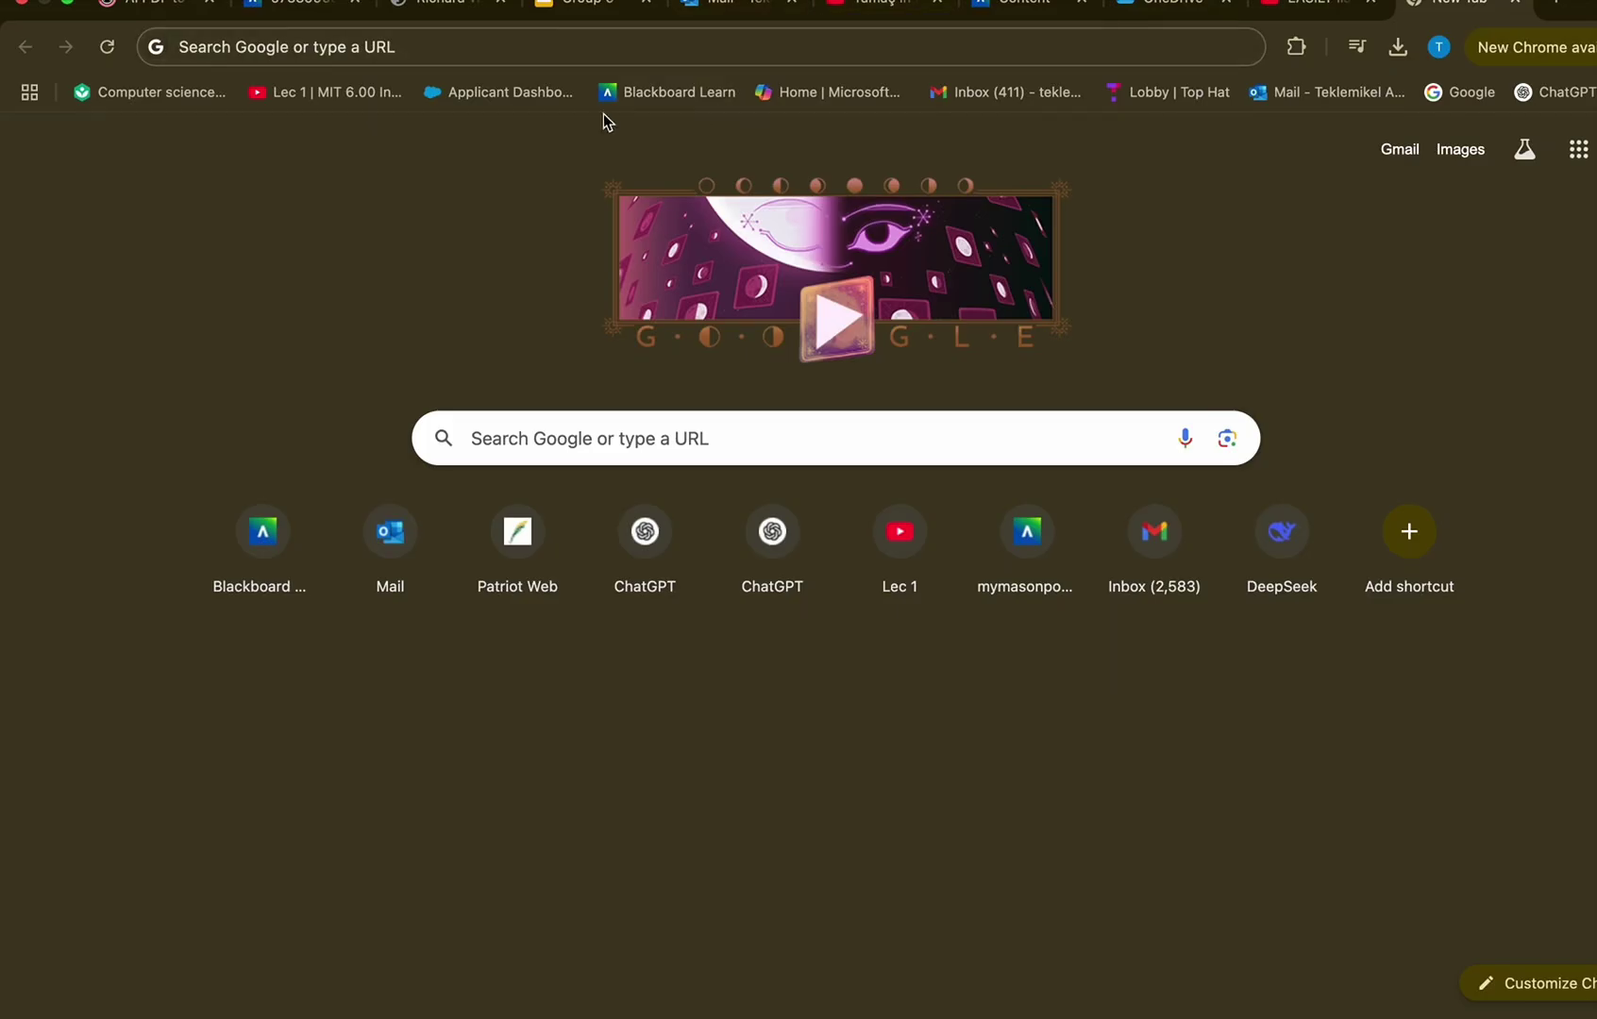
click(435, 51)
click(434, 48)
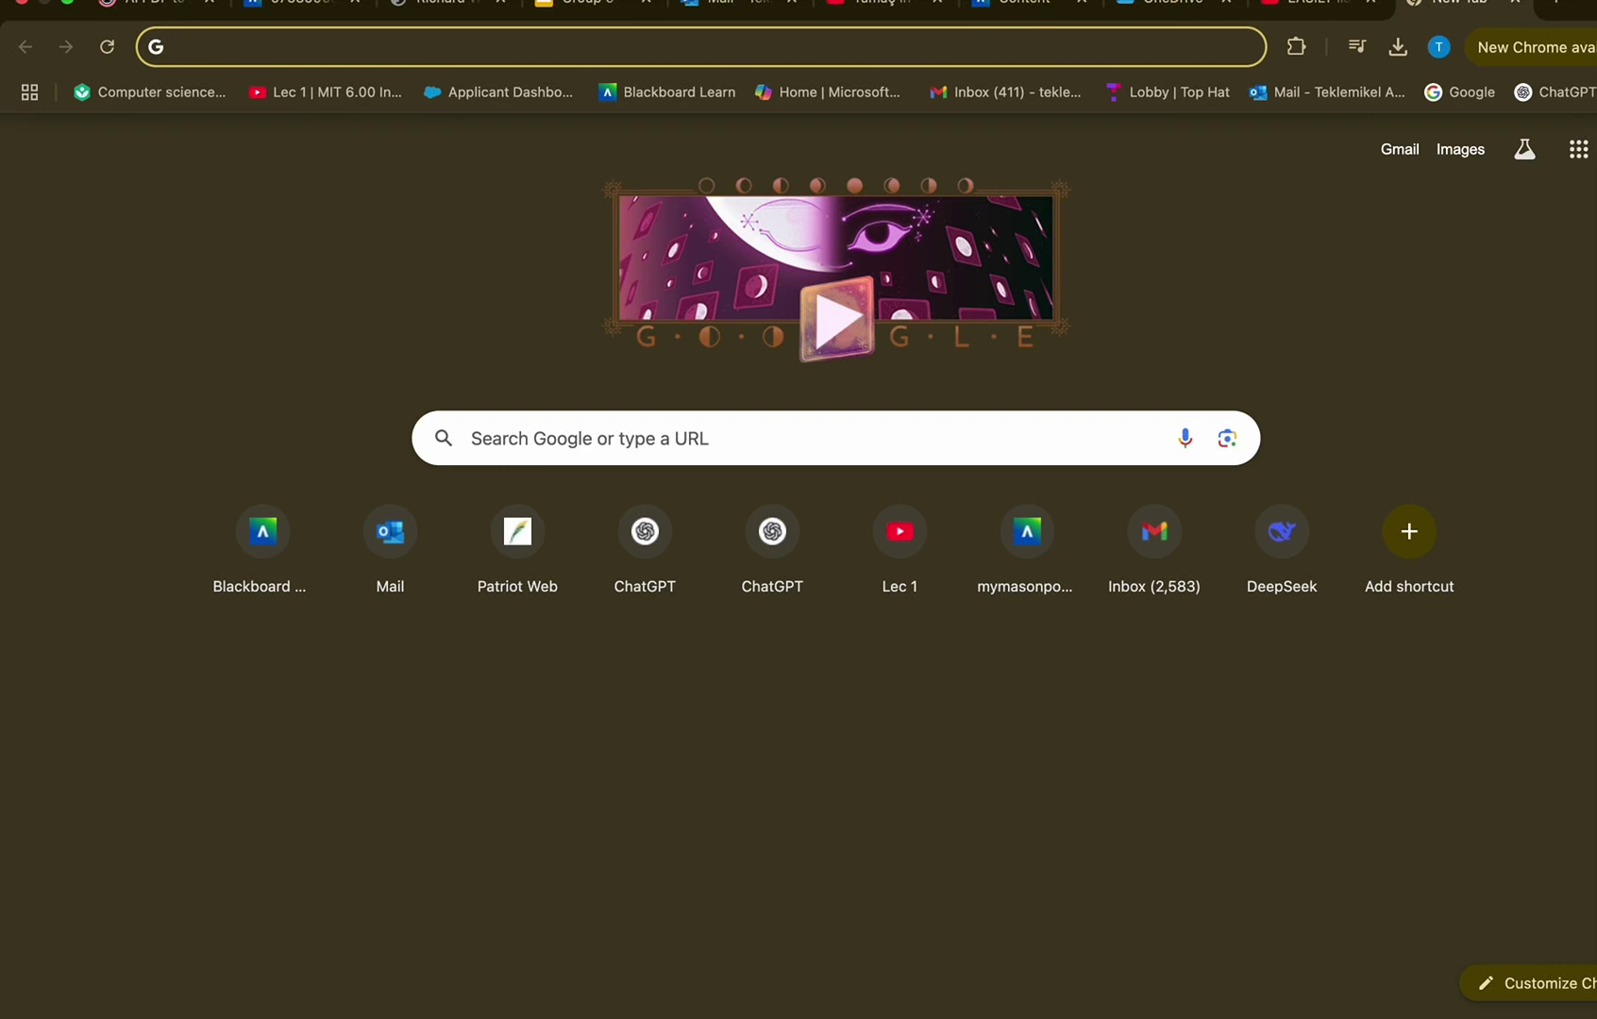